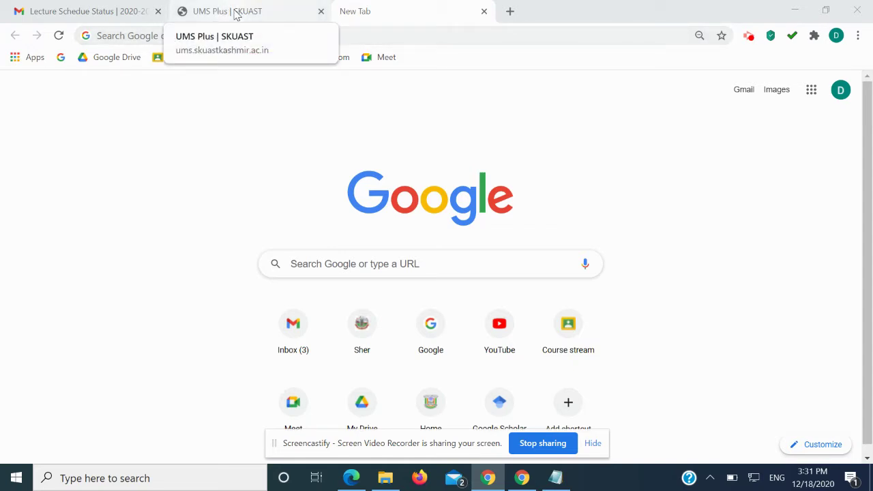
# Switch Chrome to the 'UMS Plus | SKUAST' tab to show the SKUAST login page
pyautogui.click(237, 15)
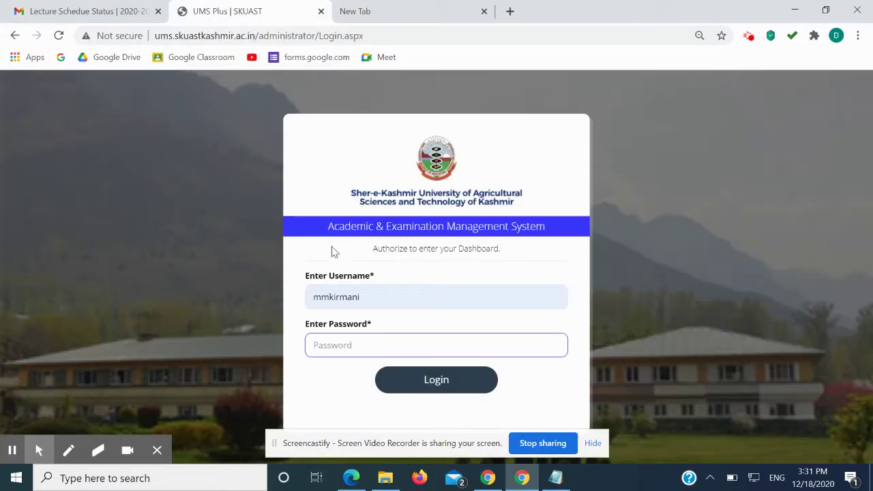
pyautogui.moveTo(276, 442); pyautogui.dragTo(530, 455)
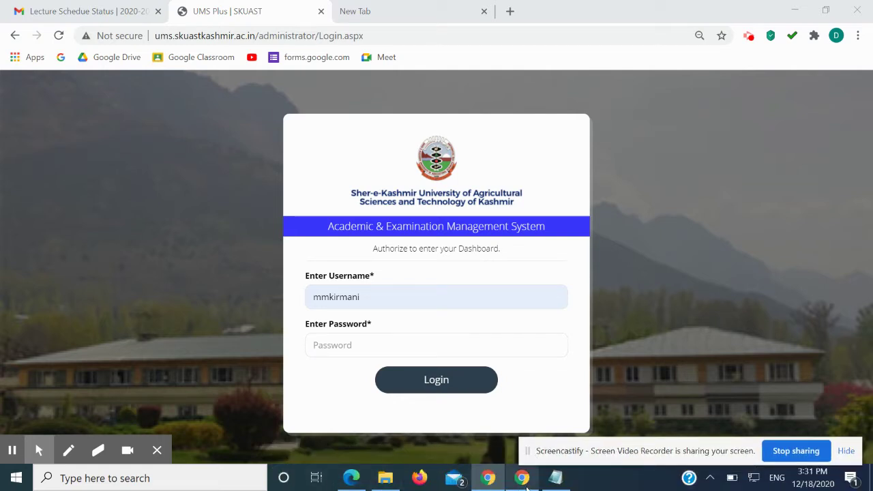
pyautogui.click(553, 483)
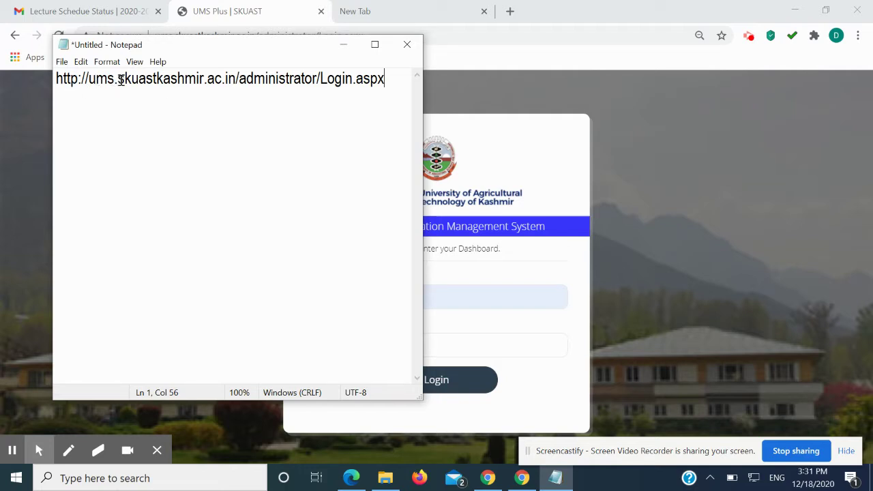
pyautogui.moveTo(117, 80); pyautogui.dragTo(384, 80)
pyautogui.click(319, 80)
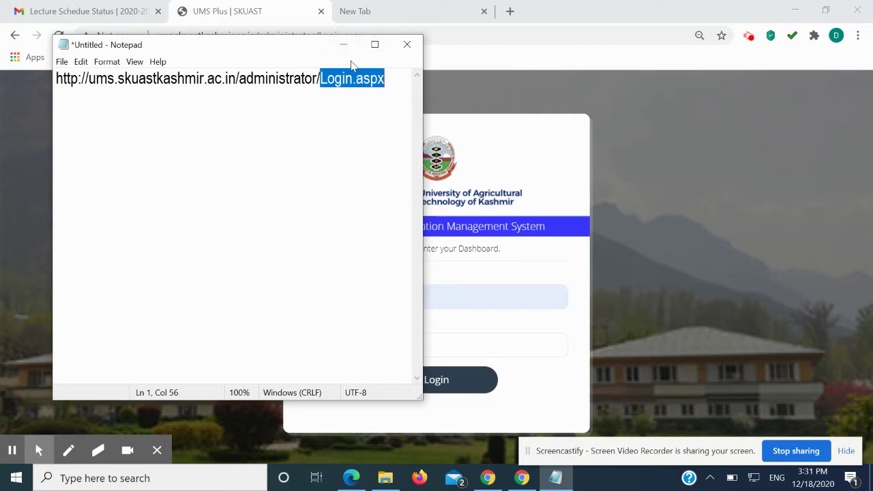
pyautogui.click(271, 15)
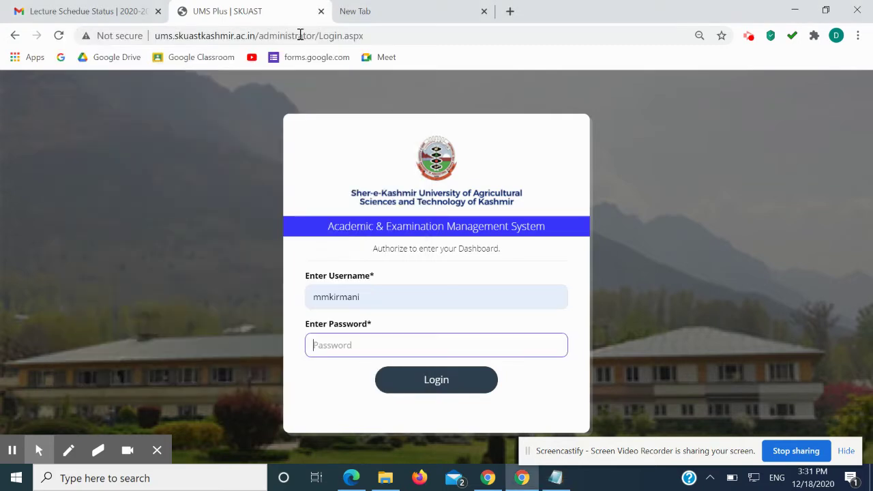
# Log in to SKUAST UMS with the teacher's username and account password
pyautogui.click(367, 34)
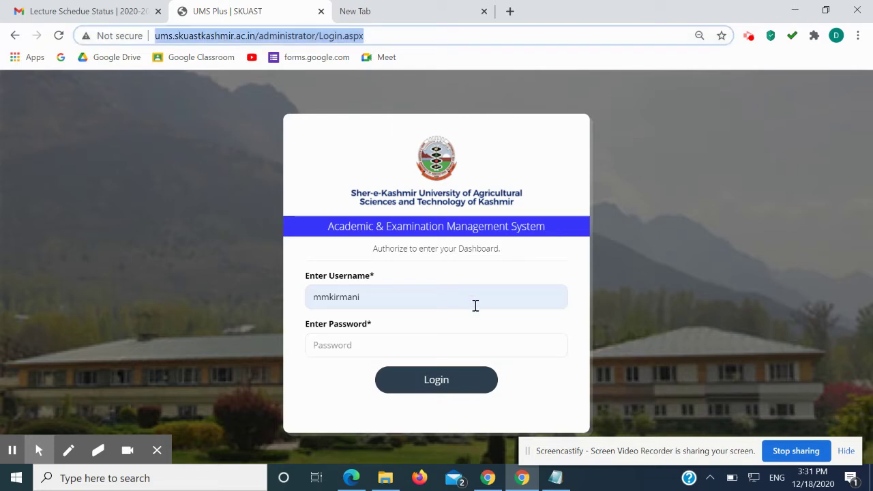
pyautogui.click(385, 297)
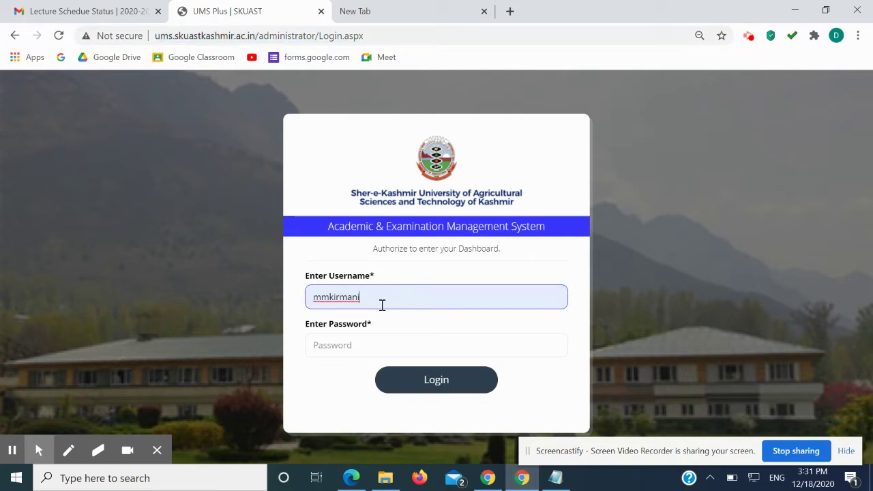
pyautogui.click(347, 344)
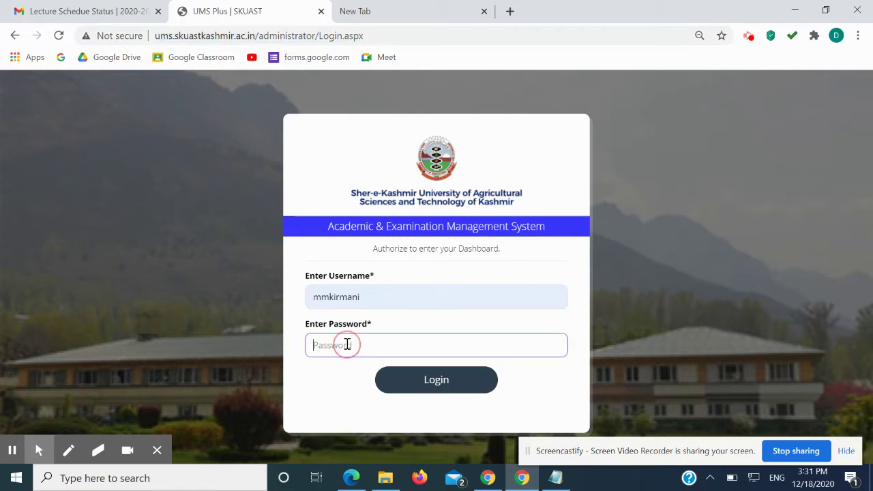
pyautogui.write('•••')
pyautogui.click(424, 383)
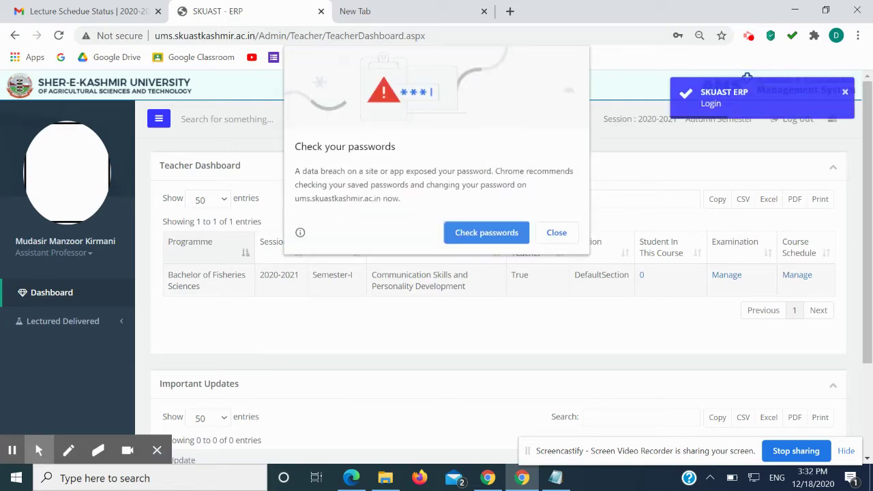
# Close Chrome's 'Check your passwords' breach warning over the Teacher Dashboard
pyautogui.click(556, 232)
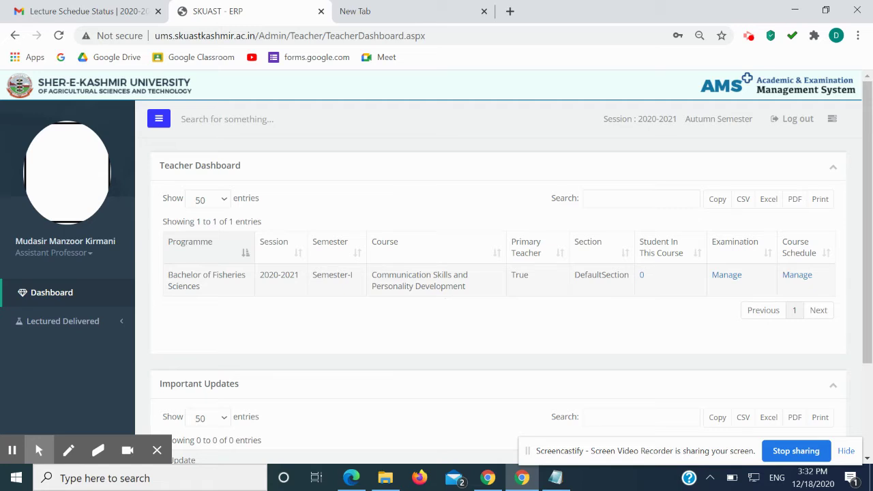
pyautogui.moveTo(37, 448)
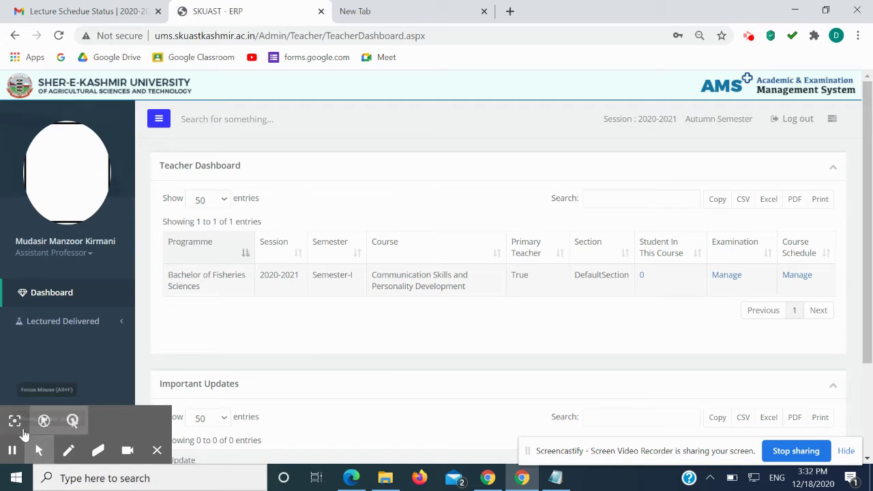
pyautogui.click(15, 421)
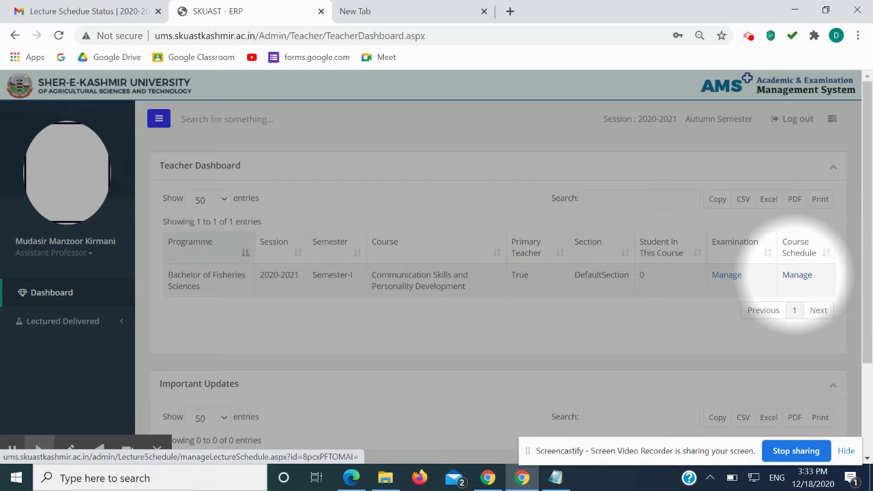
pyautogui.moveTo(34, 448)
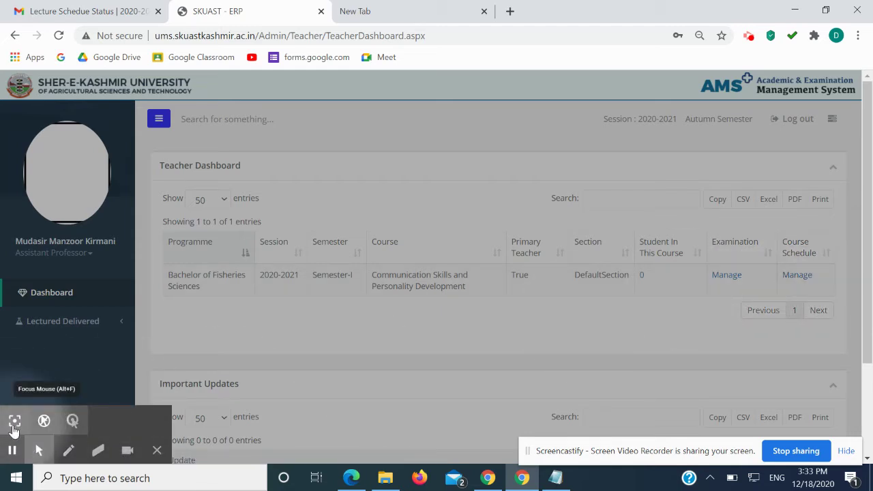
pyautogui.click(14, 428)
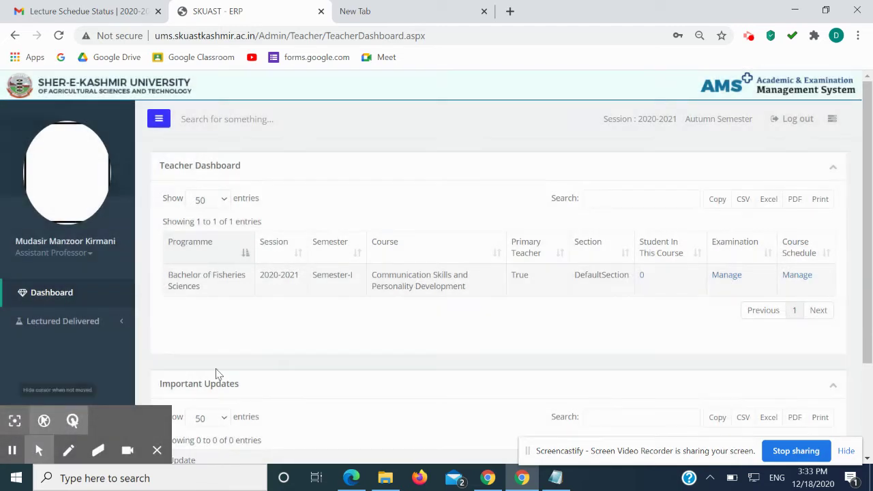
# Open the Communication Skills course schedule and scroll to the Previous Attached Programme table
pyautogui.click(796, 280)
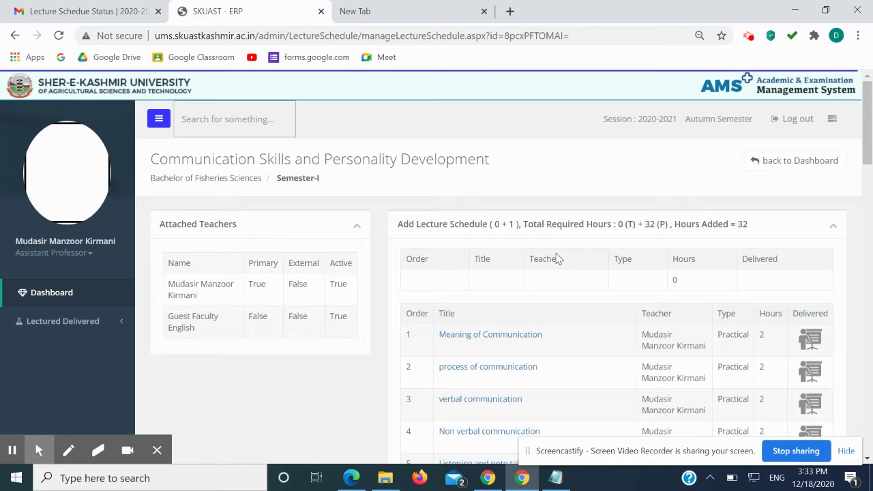
pyautogui.scroll(-1, 484, 270)
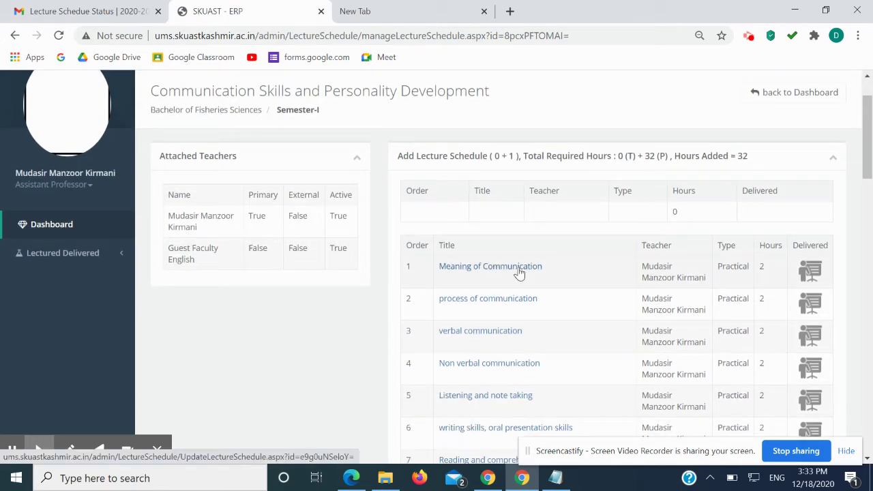
pyautogui.scroll(-1, 519, 273)
pyautogui.scroll(-2, 510, 211)
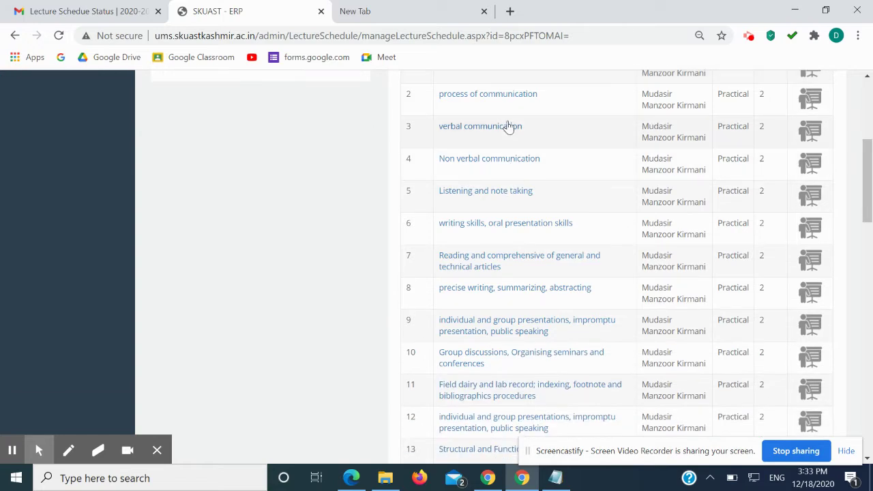
pyautogui.scroll(2, 508, 197)
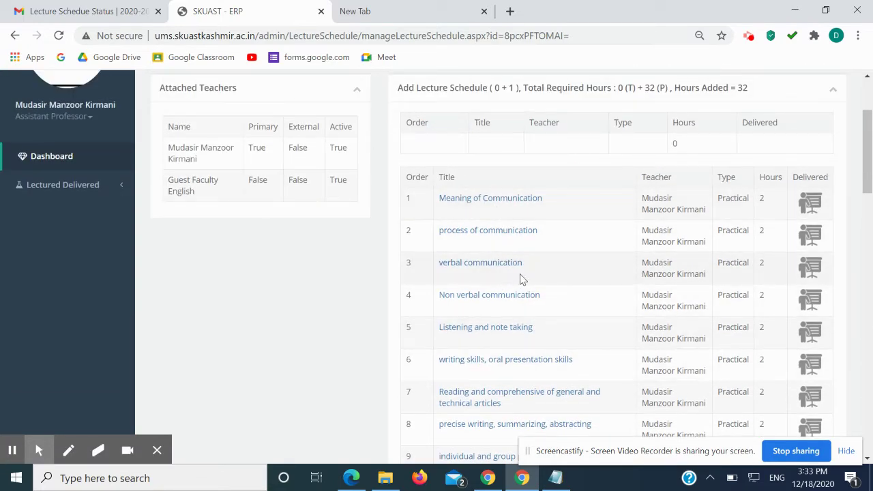
pyautogui.scroll(-2, 328, 256)
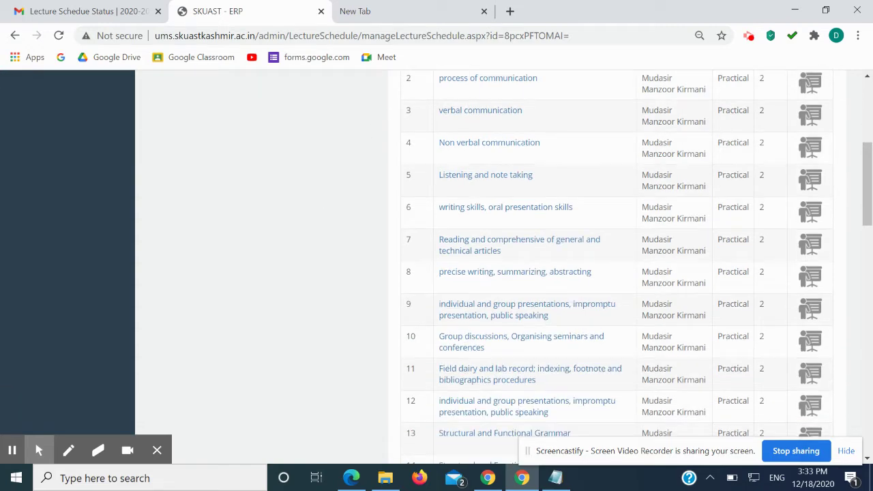
pyautogui.scroll(-8, 285, 222)
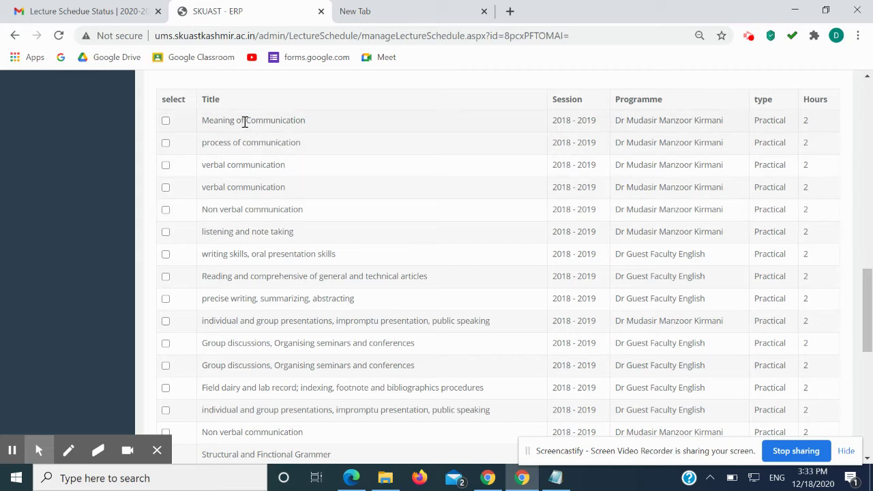
# Tick the Meaning of Communication and verbal communication lectures in the Previous Attached Programme list
pyautogui.click(166, 121)
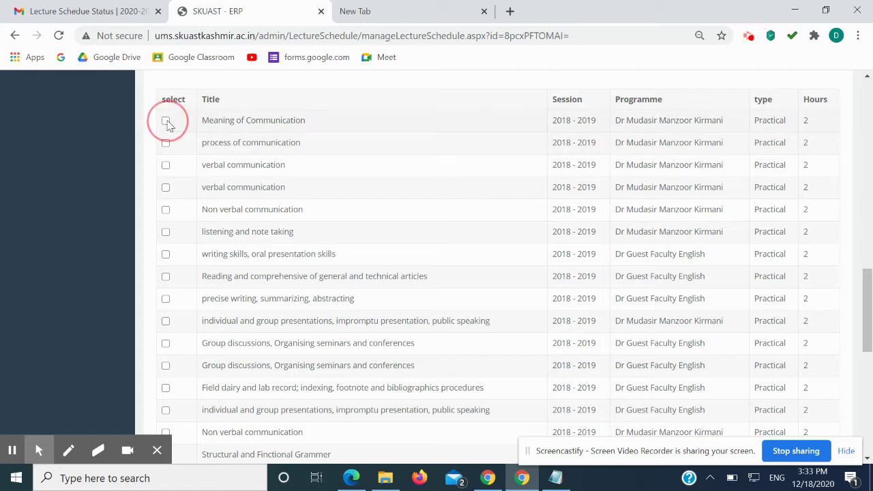
pyautogui.click(167, 166)
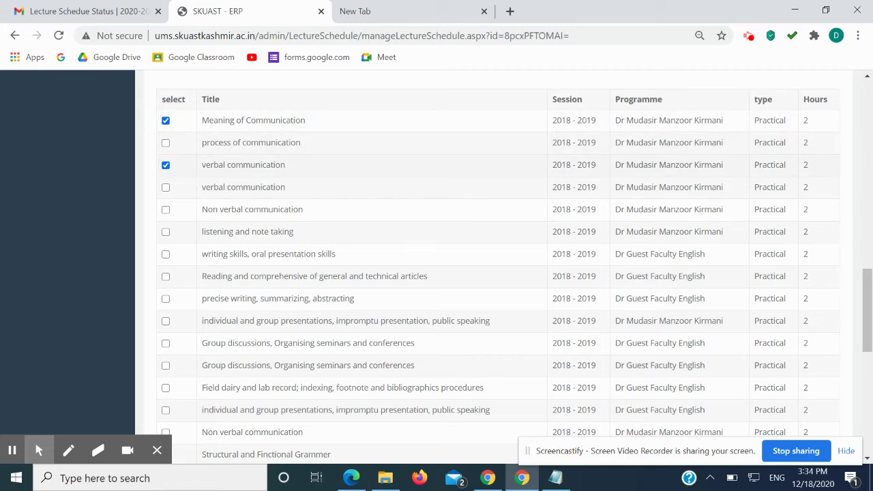
pyautogui.scroll(-4, 211, 184)
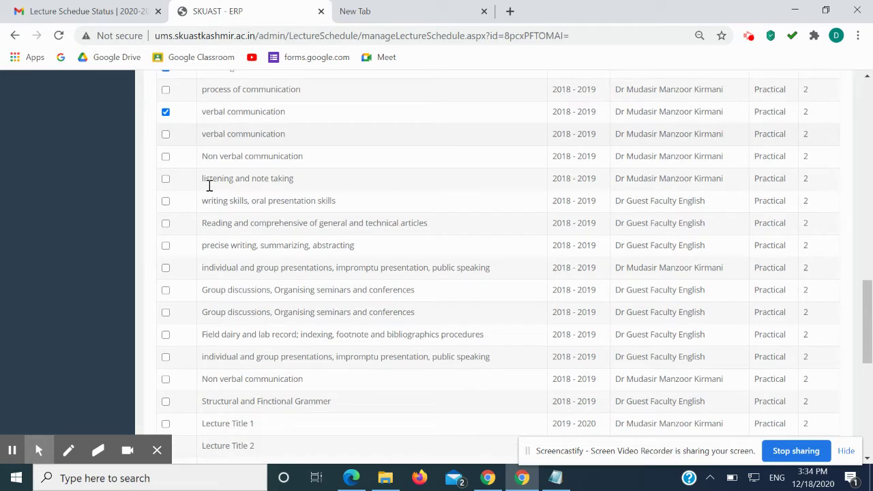
pyautogui.scroll(-3, 213, 184)
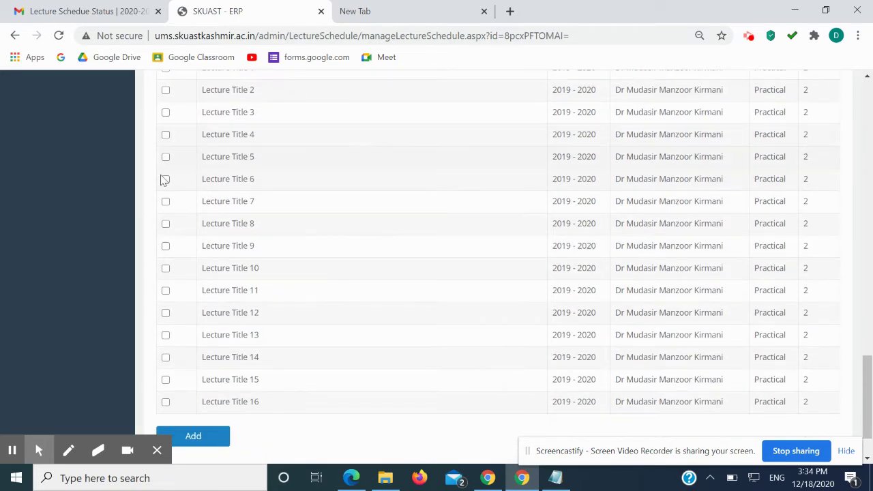
pyautogui.scroll(-2, 175, 252)
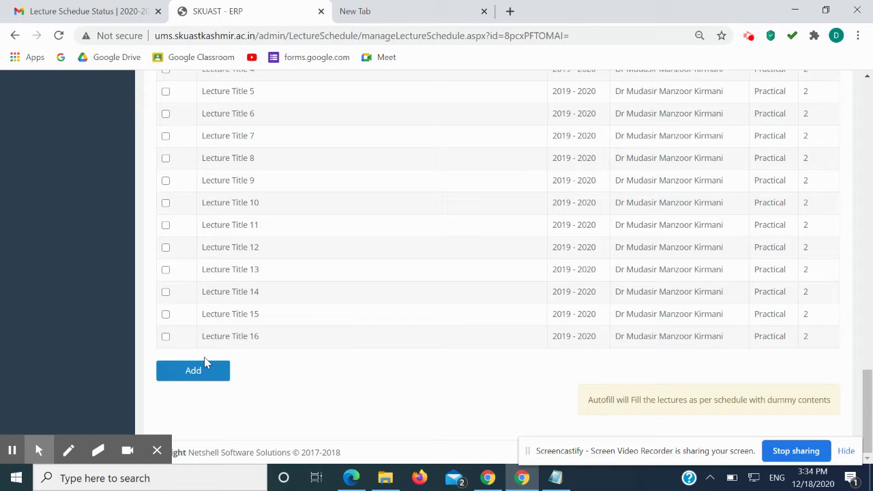
pyautogui.click(242, 373)
# Untick those lectures again and highlight the Autofill note beside the Add button
pyautogui.scroll(10, 283, 332)
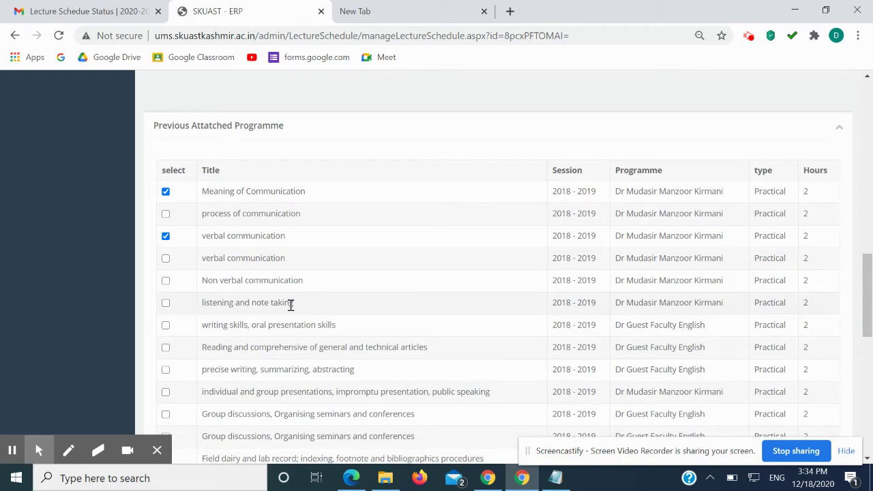
pyautogui.scroll(10, 289, 306)
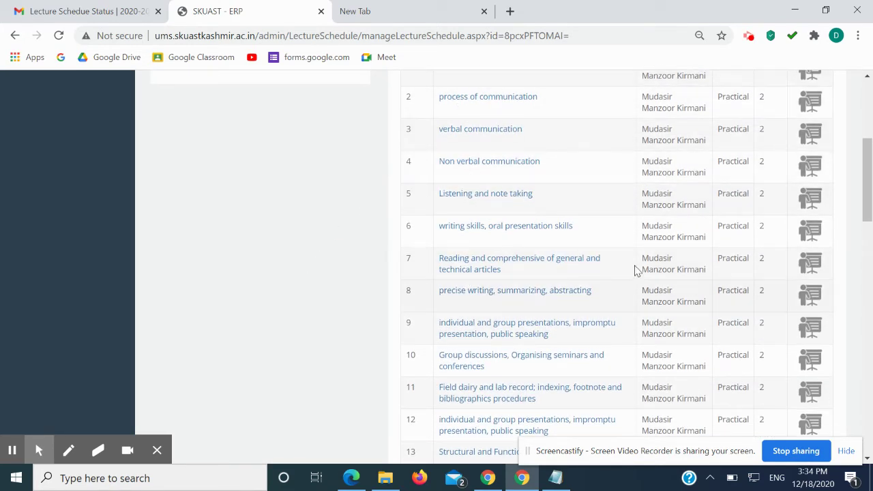
pyautogui.scroll(-4, 333, 257)
pyautogui.scroll(-4, 333, 257)
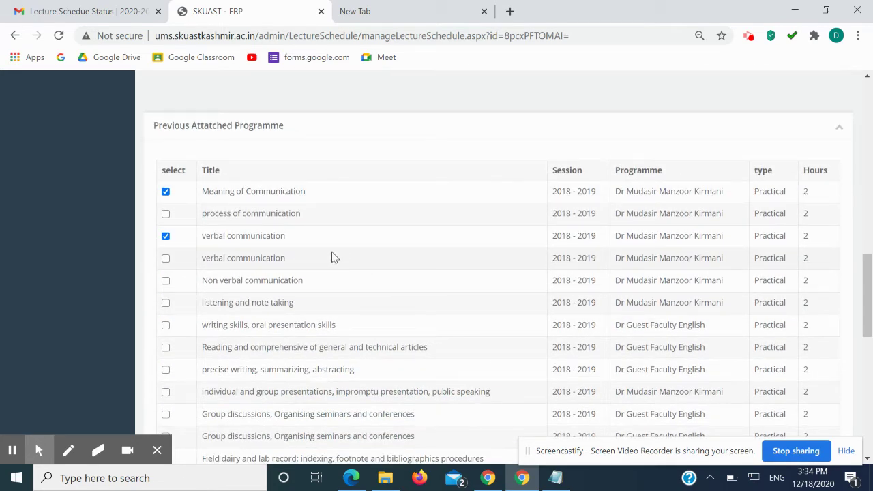
pyautogui.click(166, 192)
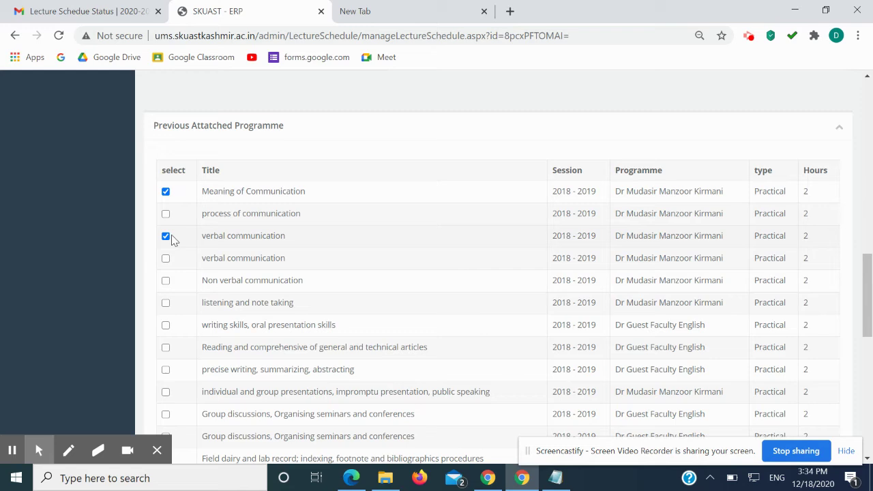
pyautogui.click(165, 236)
pyautogui.click(166, 192)
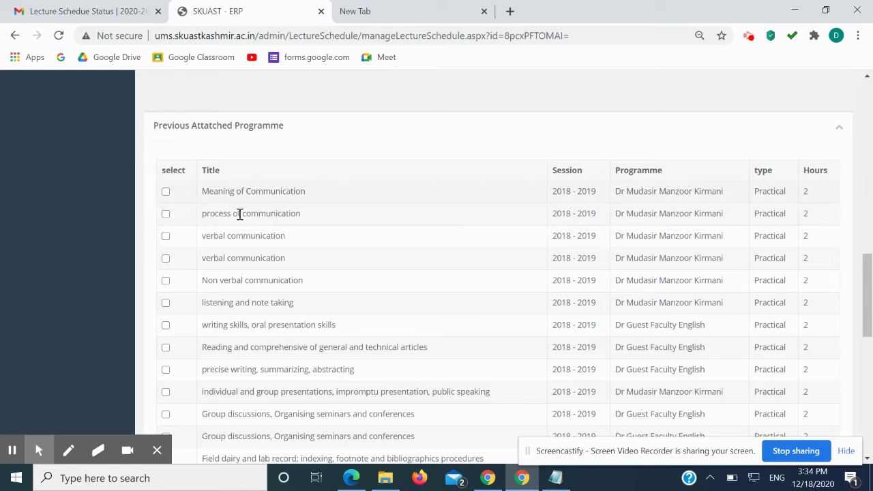
pyautogui.scroll(-4, 375, 227)
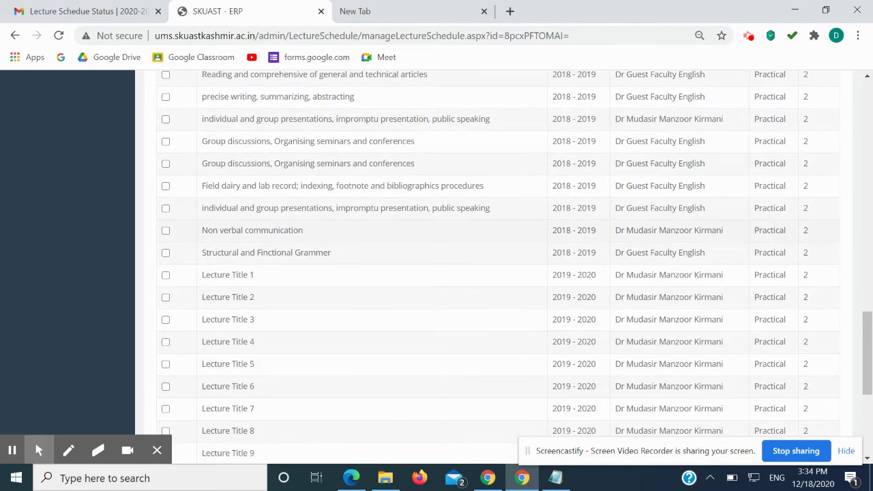
pyautogui.scroll(-4, 402, 252)
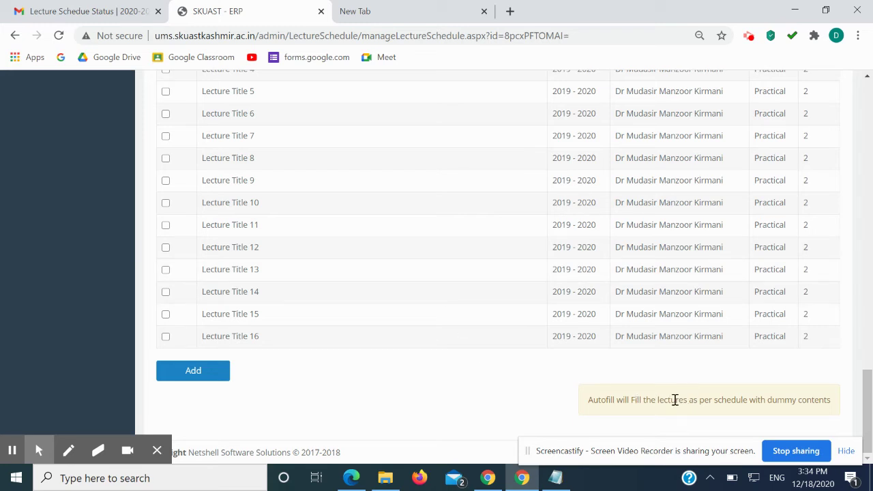
pyautogui.moveTo(664, 400); pyautogui.dragTo(835, 401)
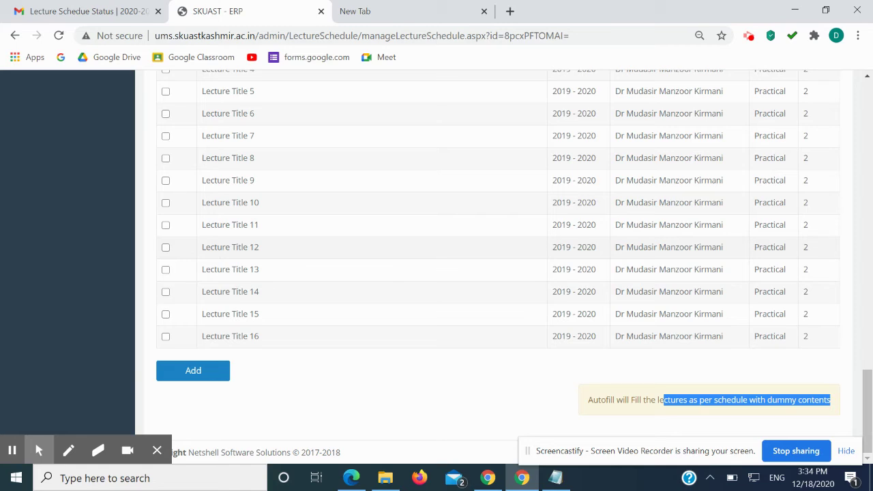
# Scroll back to the 32-hour schedule table and locate the Meaning of Communication title link
pyautogui.scroll(20, 228, 260)
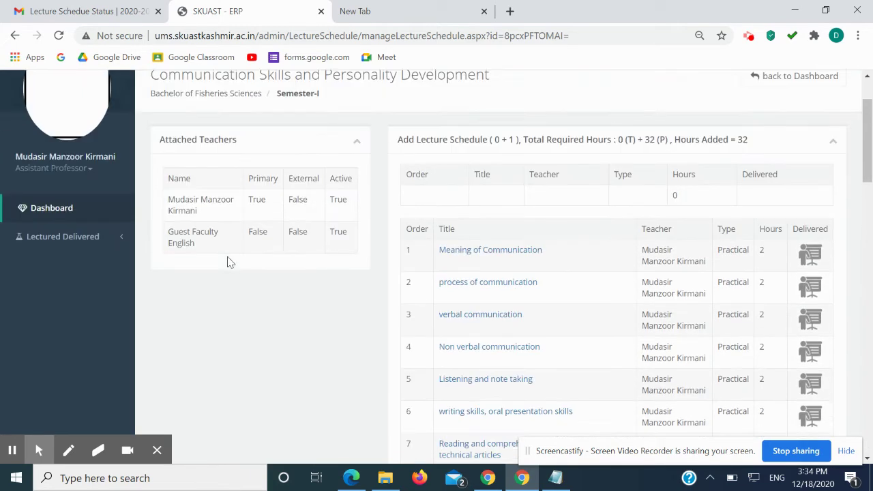
pyautogui.scroll(1, 228, 259)
pyautogui.click(514, 225)
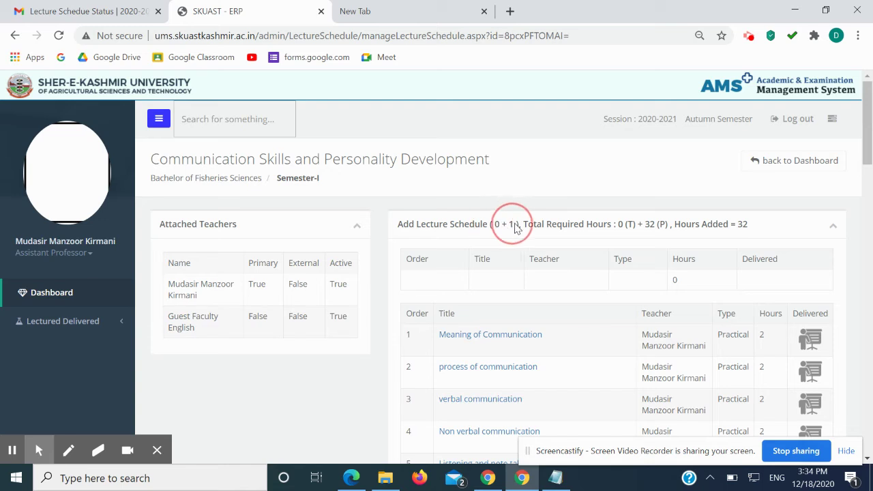
pyautogui.scroll(-1, 516, 230)
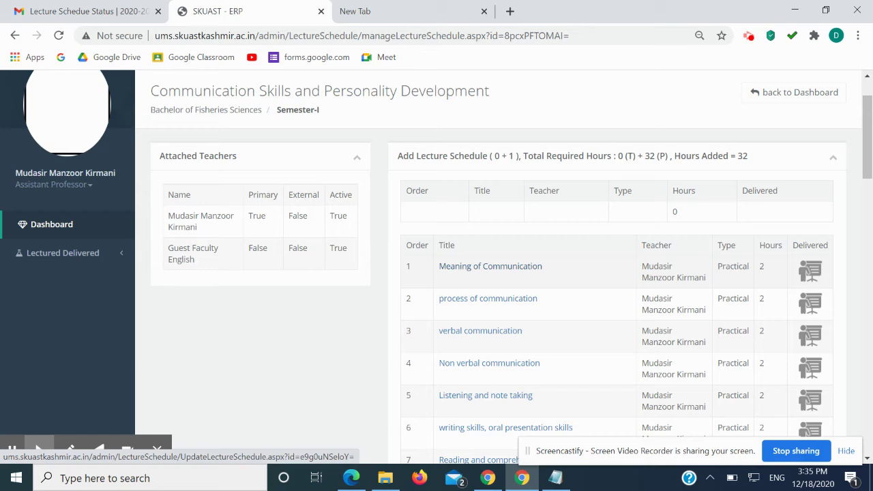
pyautogui.scroll(-2, 553, 300)
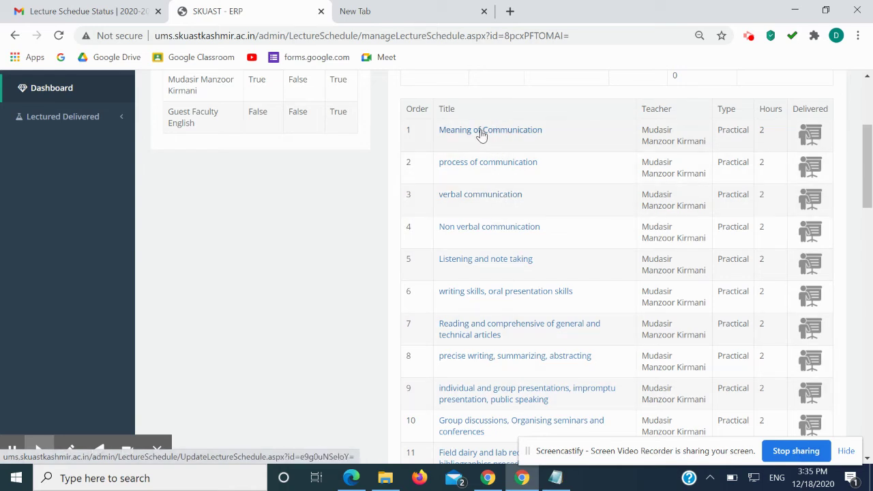
pyautogui.moveTo(459, 131); pyautogui.dragTo(487, 135)
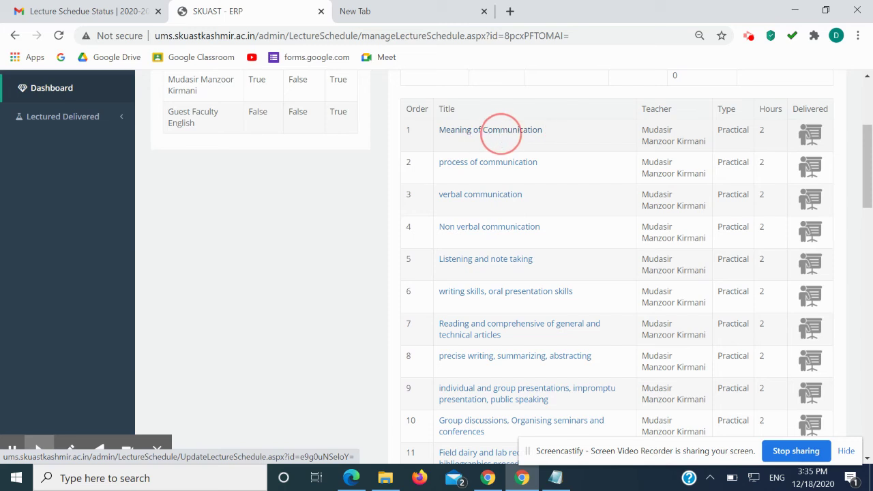
# Open the Meaning of Communication lecture in the Update Lecture Schedule form
pyautogui.click(489, 133)
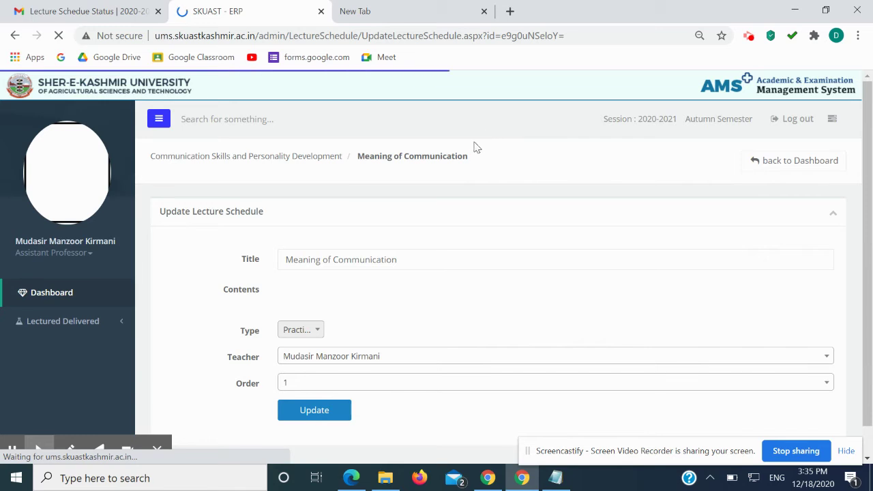
pyautogui.scroll(-1, 475, 147)
pyautogui.scroll(-1, 334, 225)
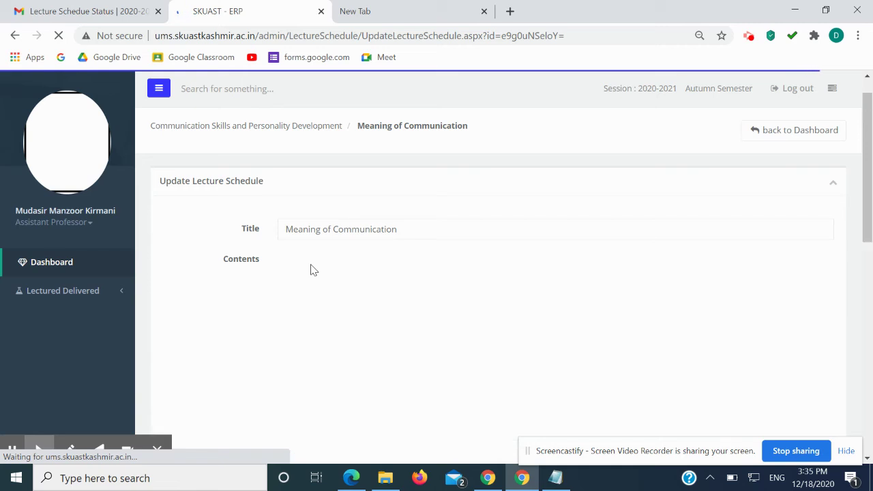
pyautogui.scroll(-1, 311, 269)
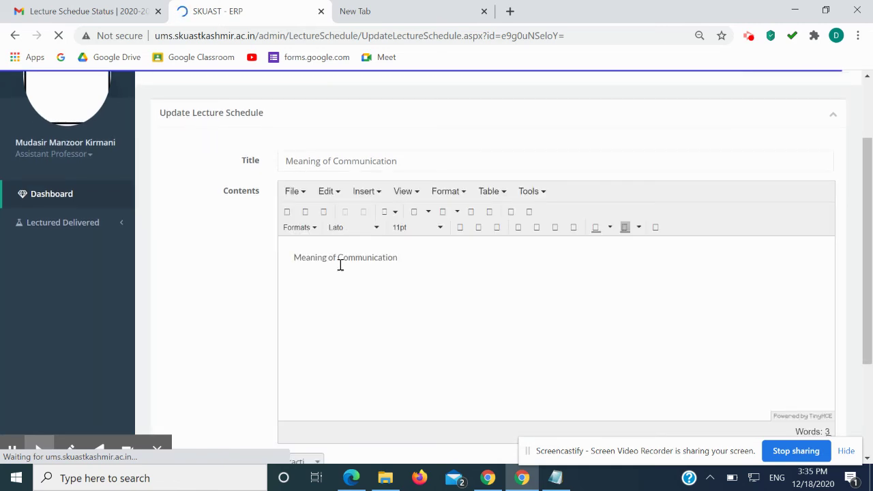
pyautogui.scroll(-2, 341, 266)
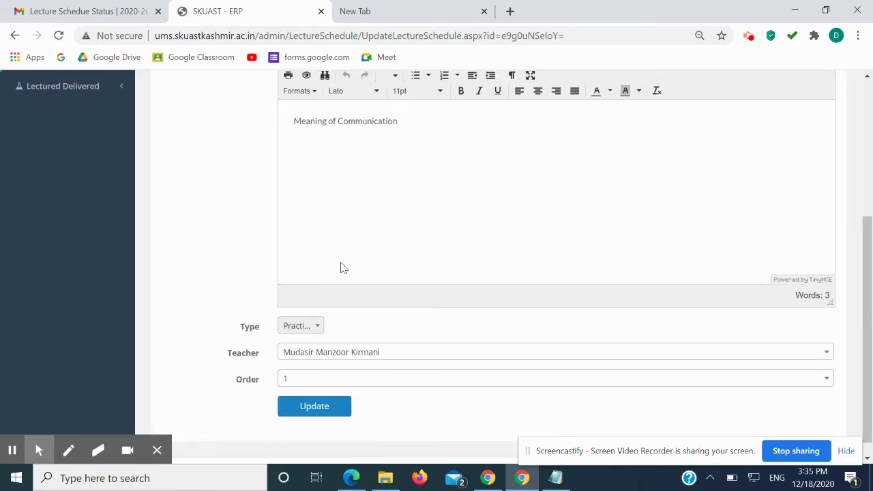
pyautogui.scroll(-1, 334, 276)
# Keep the Practical type and current primary teacher, and update the lecture with order 1
pyautogui.click(318, 312)
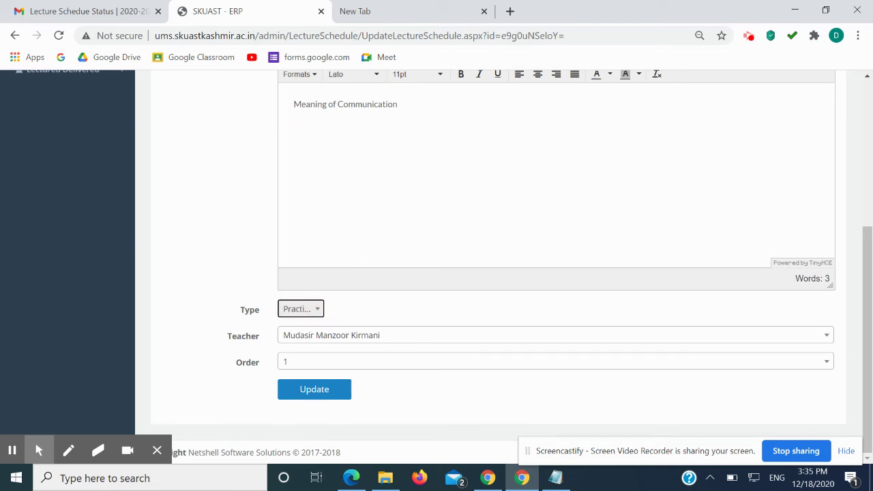
pyautogui.click(318, 312)
pyautogui.click(318, 314)
pyautogui.click(378, 335)
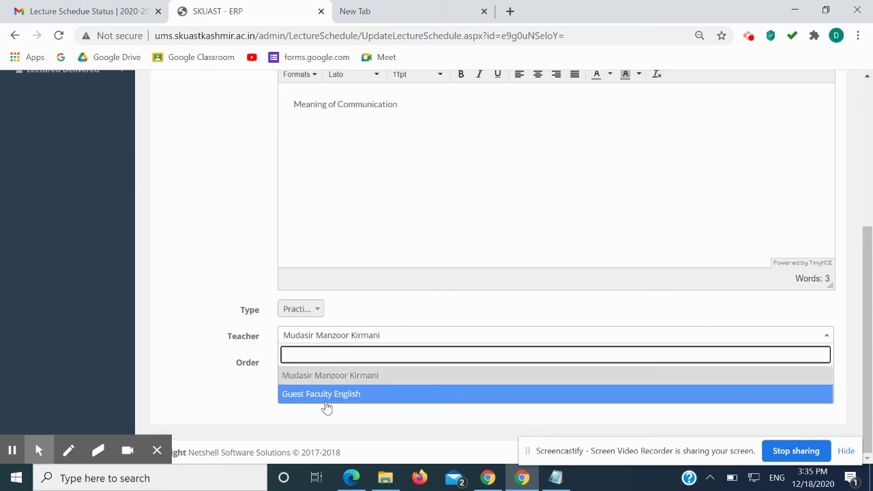
pyautogui.click(217, 368)
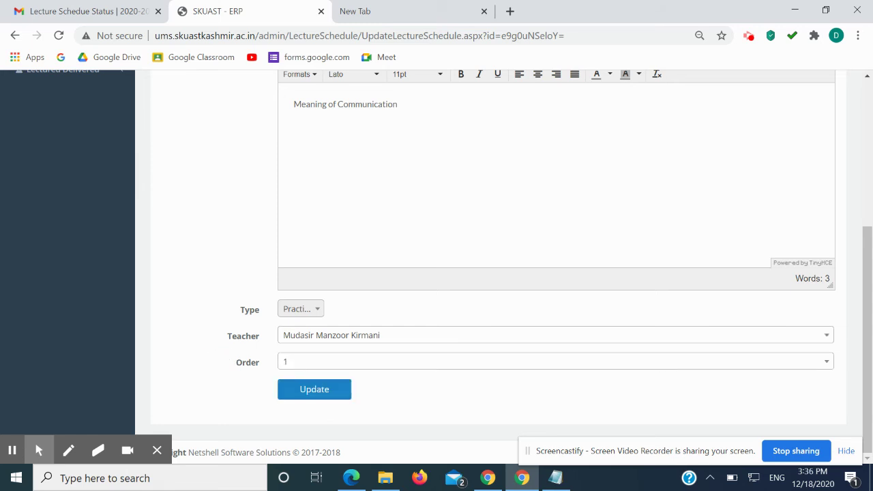
pyautogui.click(319, 403)
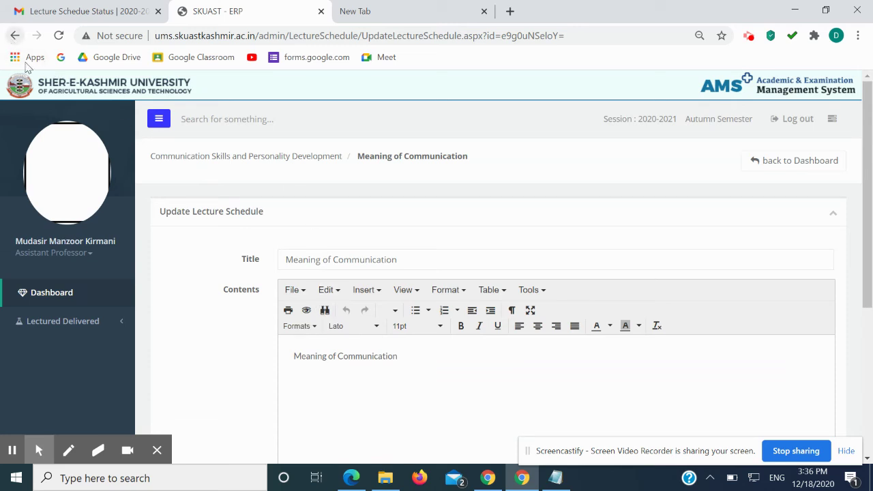
# Go back via Dashboard to the course schedule page and review the 32 hours added
pyautogui.click(69, 294)
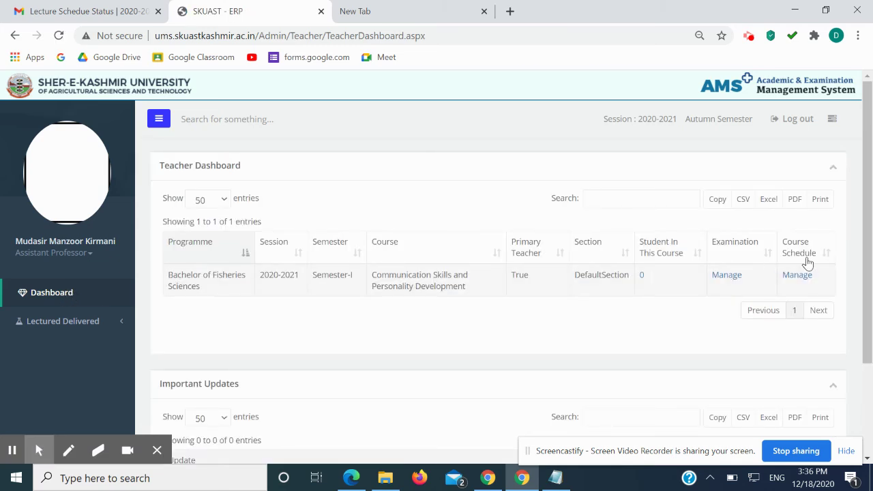
pyautogui.click(796, 279)
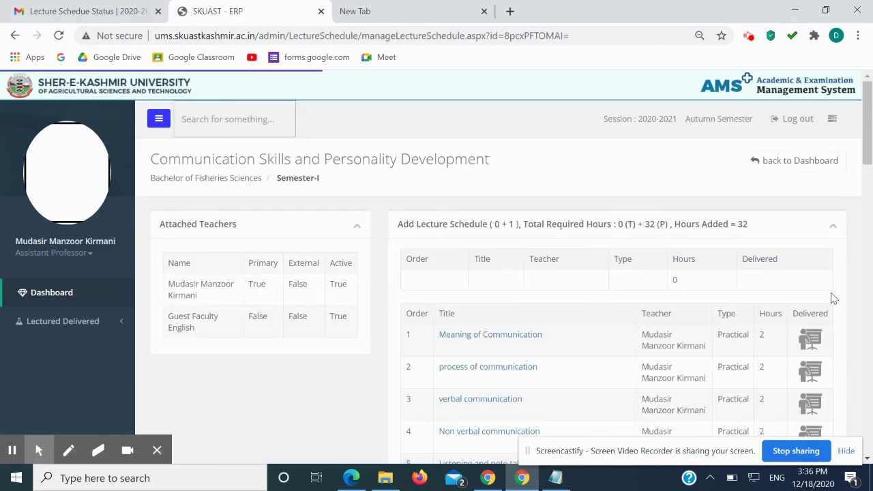
pyautogui.scroll(-14, 659, 259)
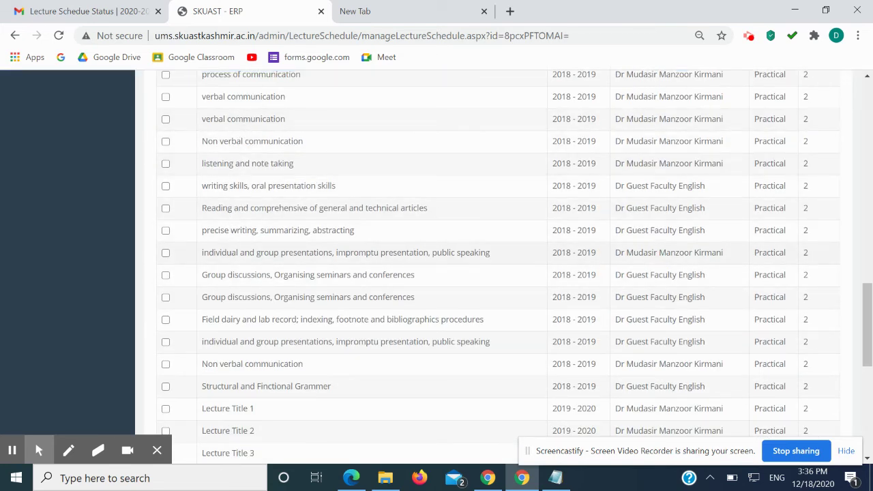
pyautogui.scroll(-6, 252, 253)
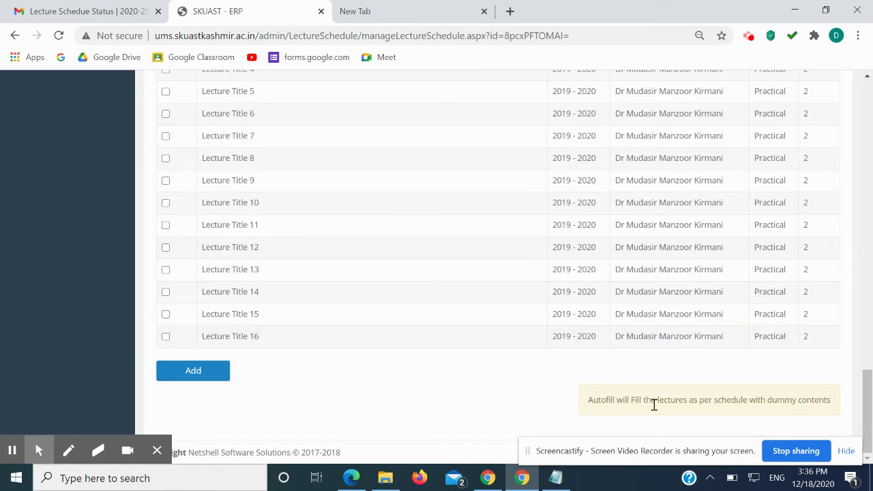
pyautogui.scroll(15, 581, 361)
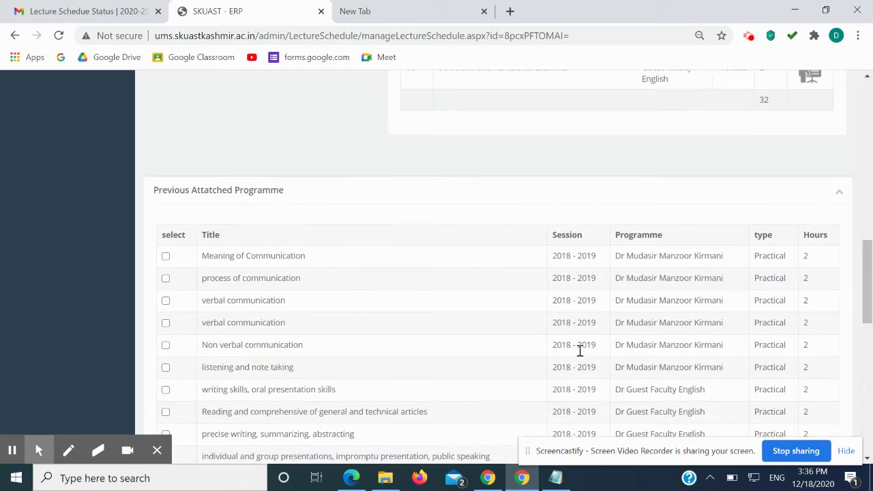
pyautogui.scroll(3, 572, 342)
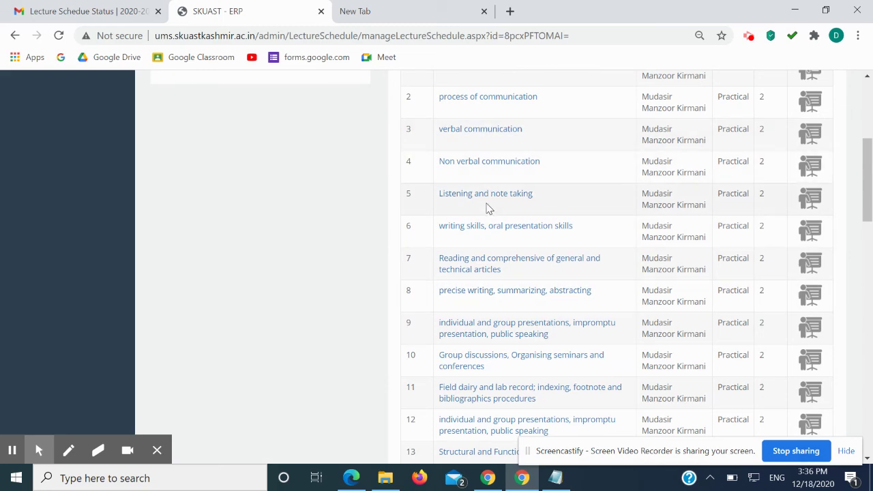
pyautogui.scroll(4, 487, 207)
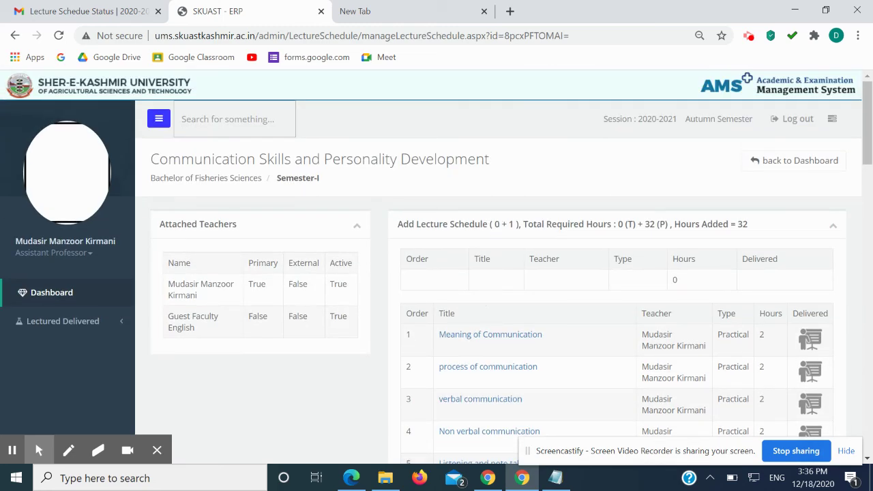